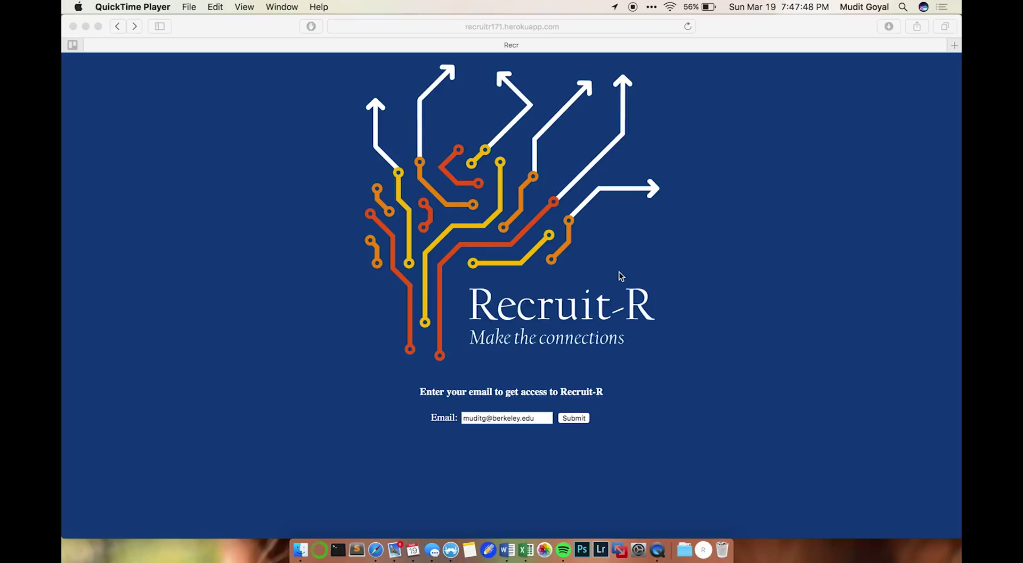
# Step: Load recruitr171.herokuapp.com and submit the account e-mail to get access to Recruit-R
pyautogui.click(518, 255)
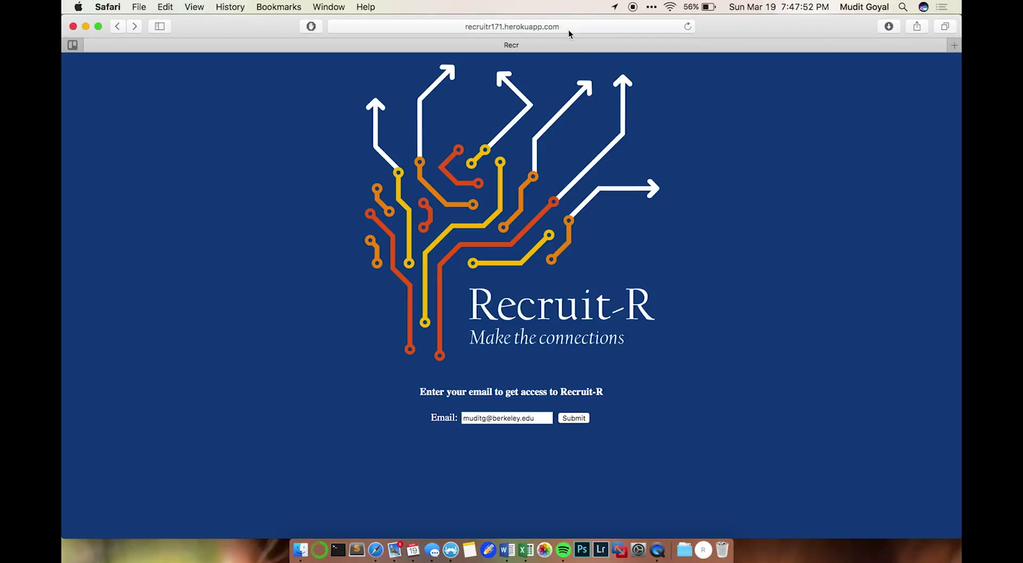
pyautogui.click(545, 30)
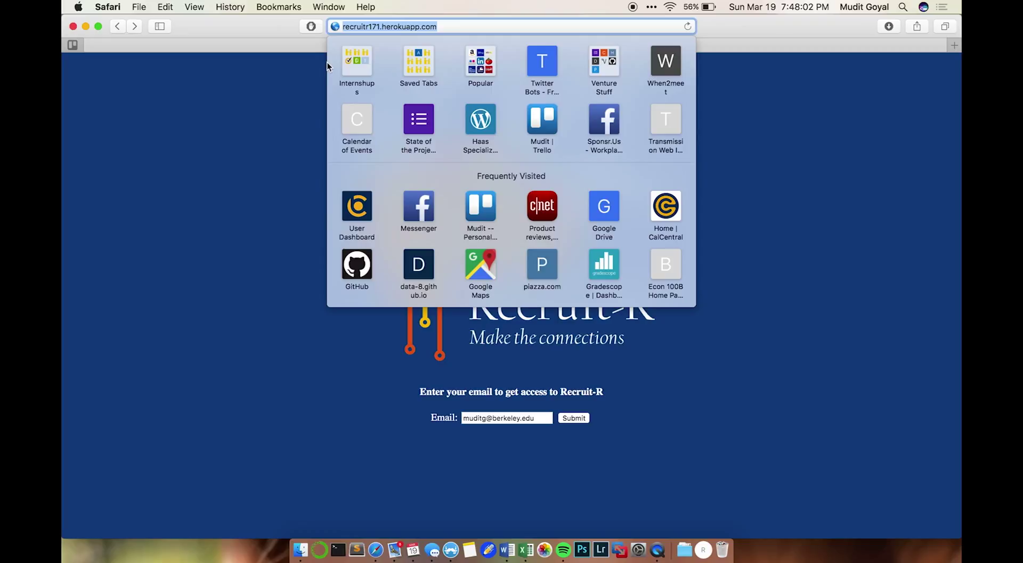
pyautogui.press('Return')
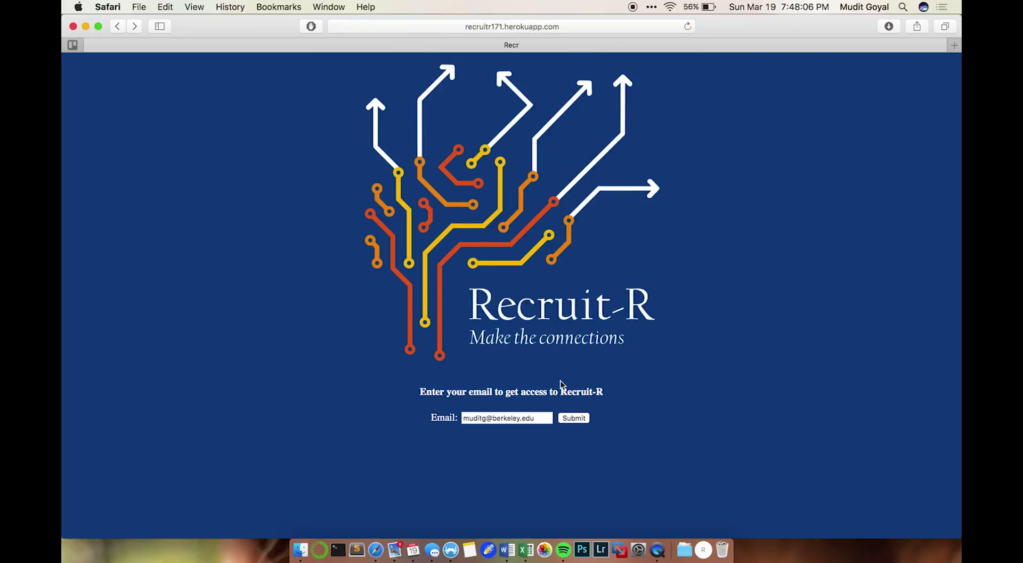
pyautogui.click(537, 418)
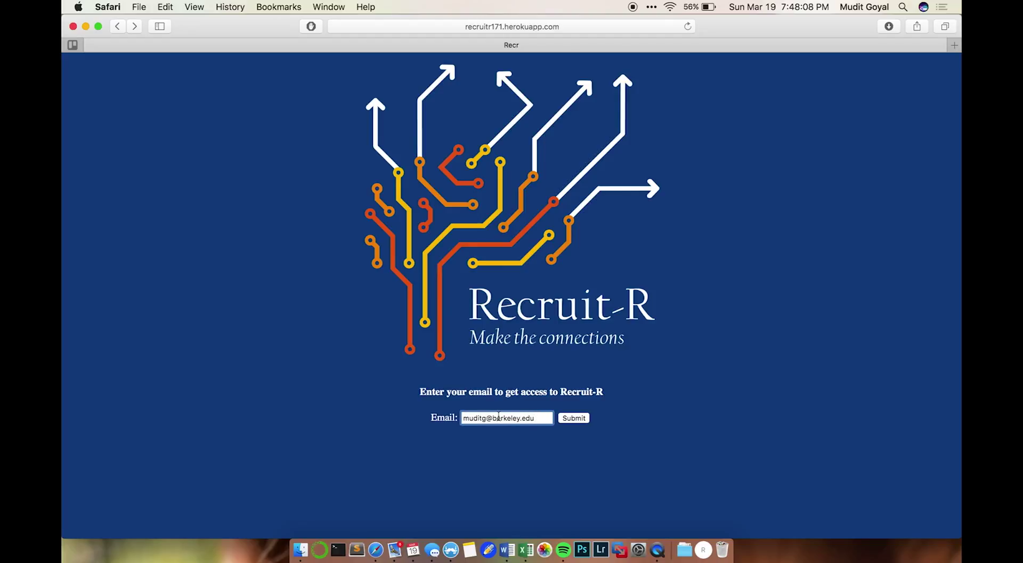
pyautogui.click(570, 430)
pyautogui.click(574, 420)
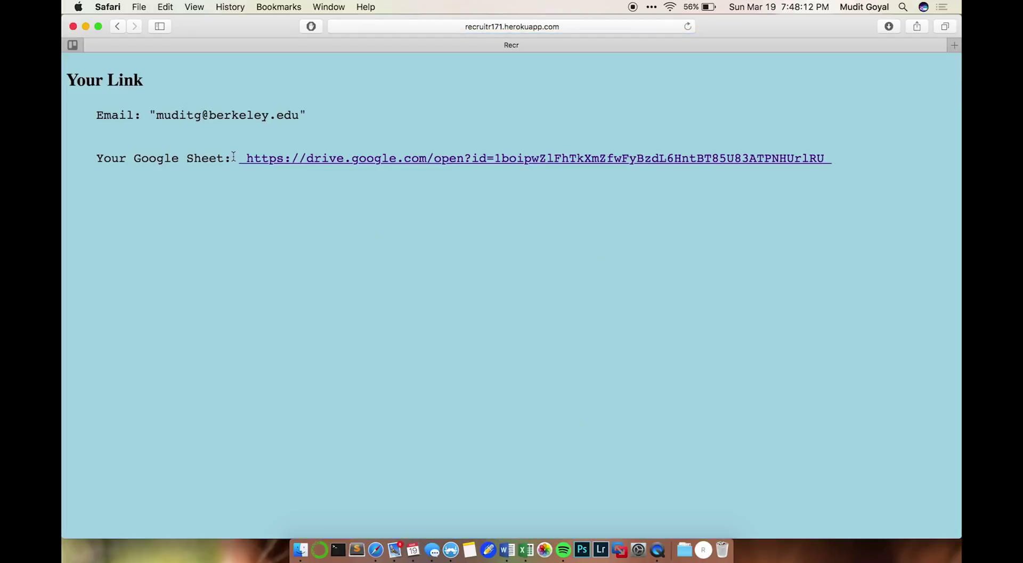
# Step: Highlight the Google Sheet label on the result page and open the unique sheet link beside it
pyautogui.moveTo(235, 158); pyautogui.dragTo(96, 158)
pyautogui.click(289, 170)
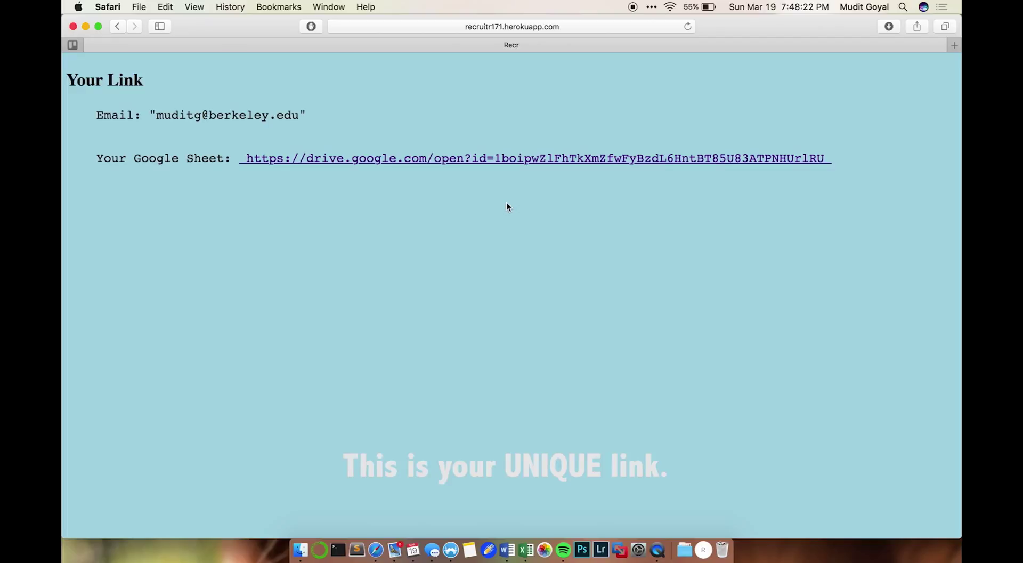
pyautogui.click(510, 158)
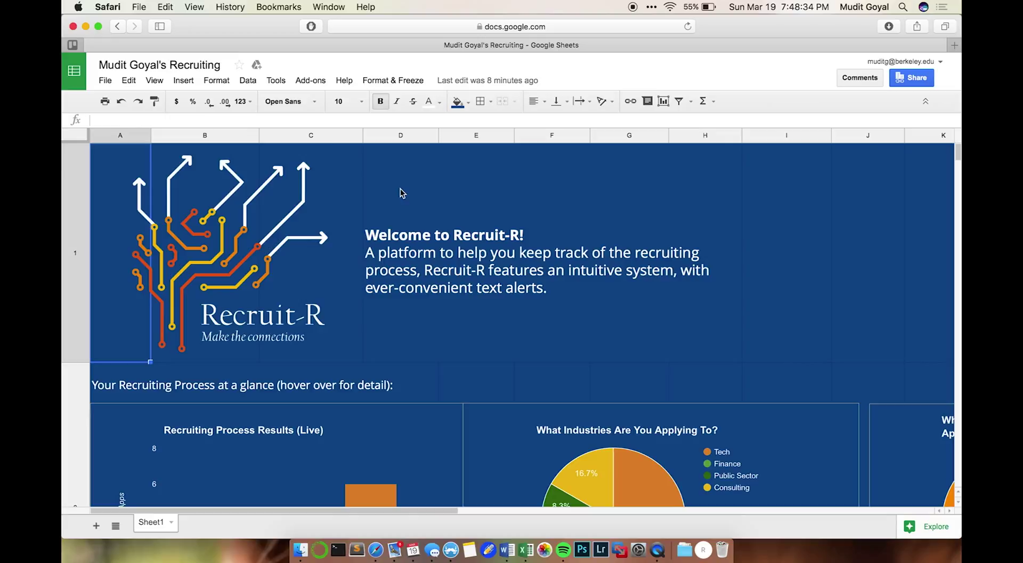
# Step: In the spreadsheet's script editor, delete the project's existing trigger and add a new one
pyautogui.click(277, 90)
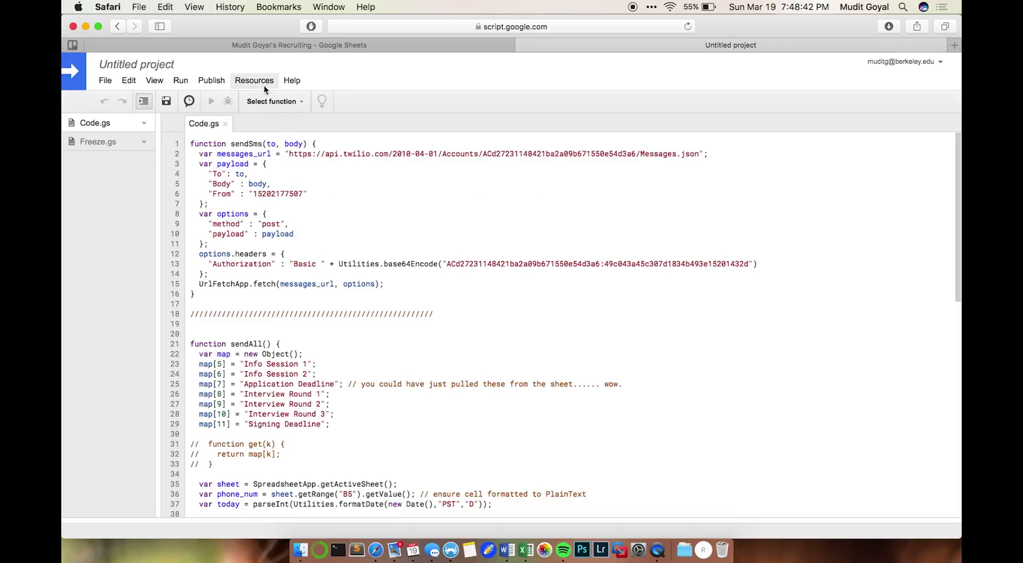
pyautogui.click(189, 101)
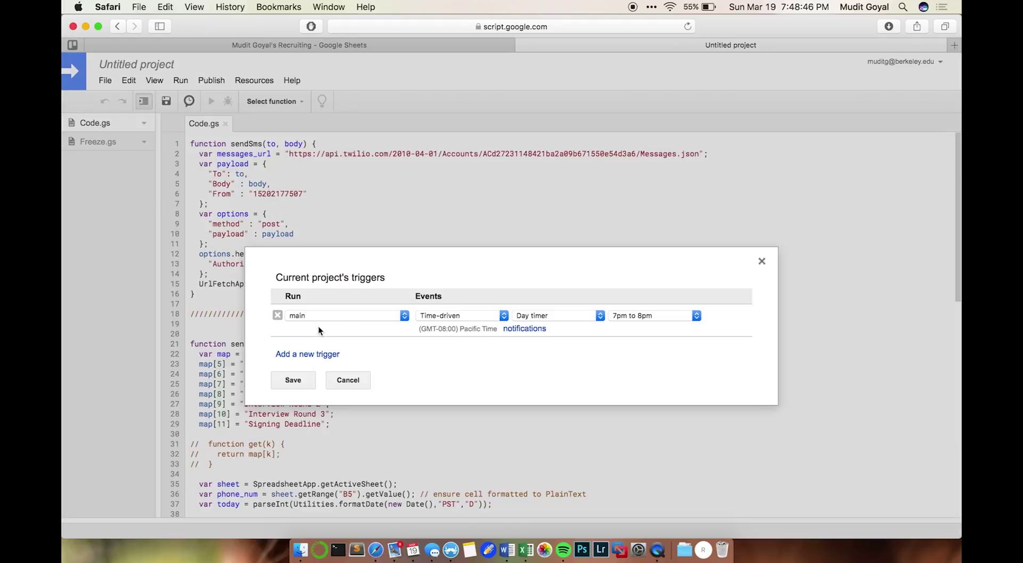
pyautogui.click(277, 315)
pyautogui.click(364, 313)
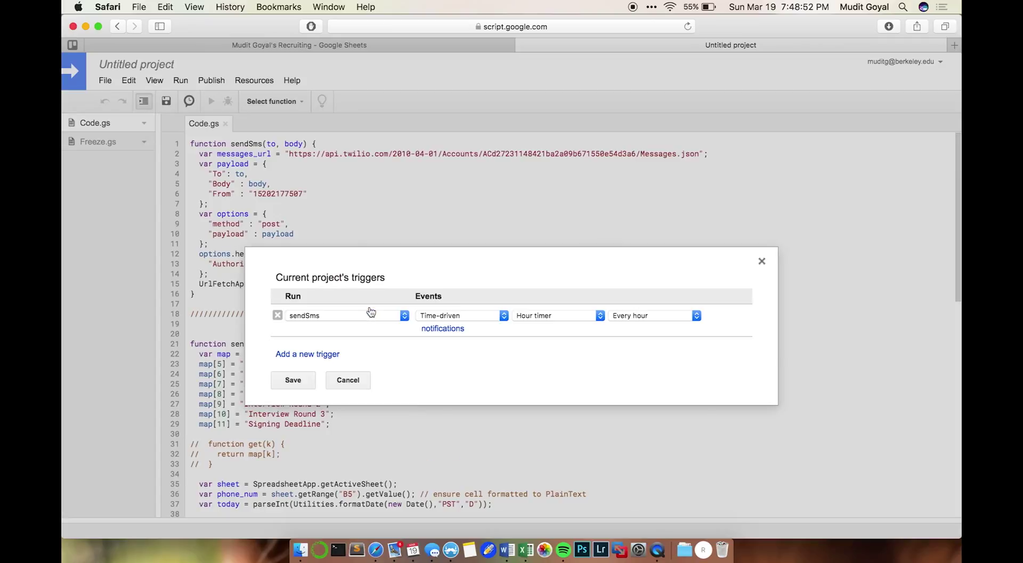
# Step: Set the new trigger to run the main function on a time-driven event
pyautogui.click(376, 314)
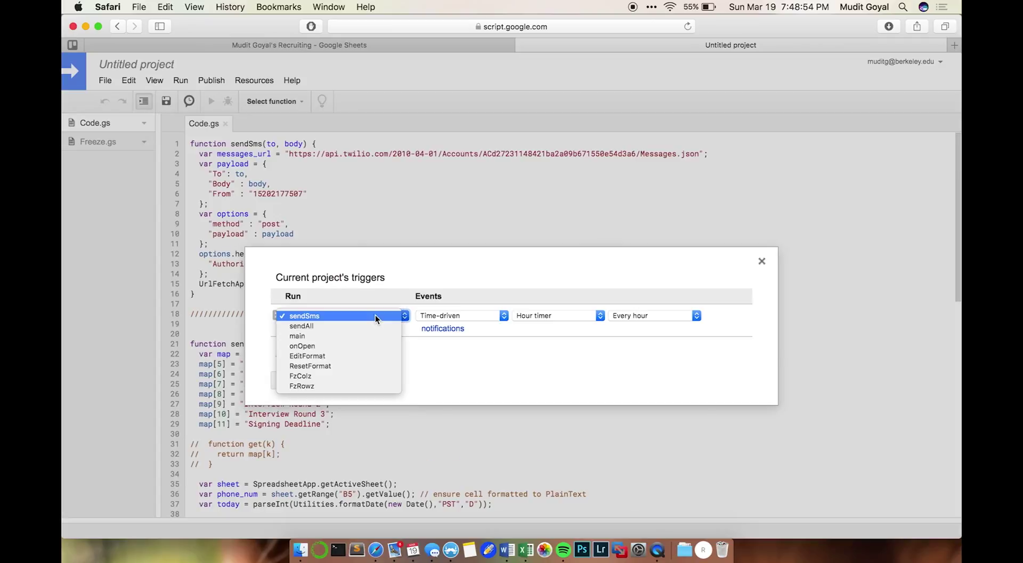
pyautogui.click(375, 336)
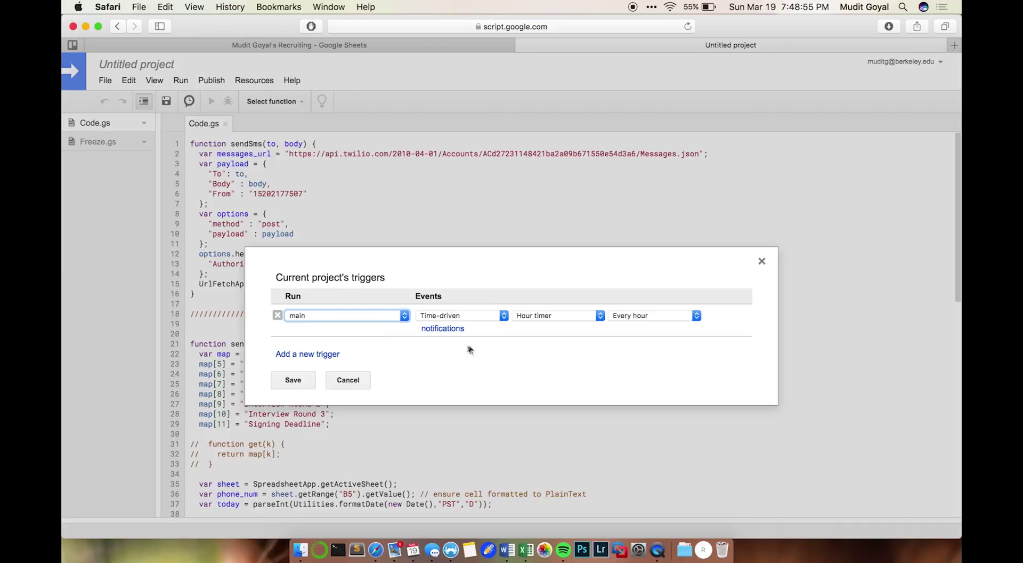
pyautogui.click(479, 318)
pyautogui.click(479, 317)
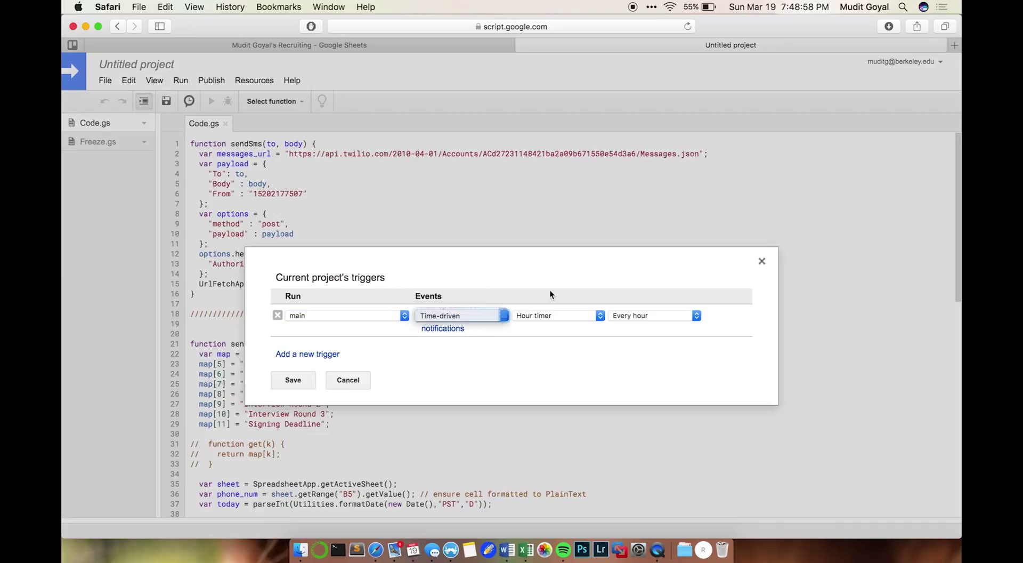
# Step: Try the specific date and time, minutes and hour timer types for the trigger, checking their interval choices
pyautogui.click(568, 317)
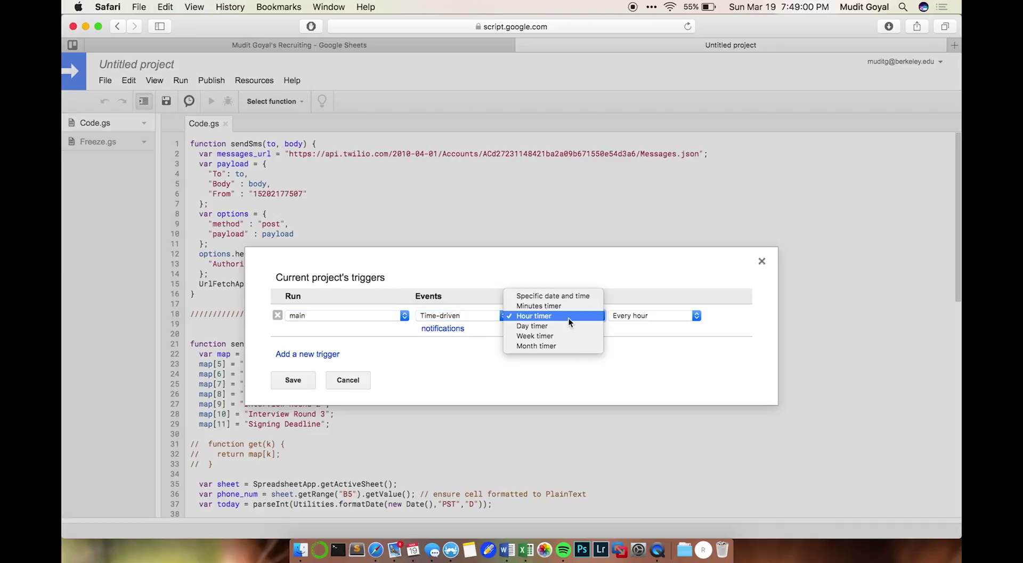
pyautogui.click(584, 296)
pyautogui.click(574, 315)
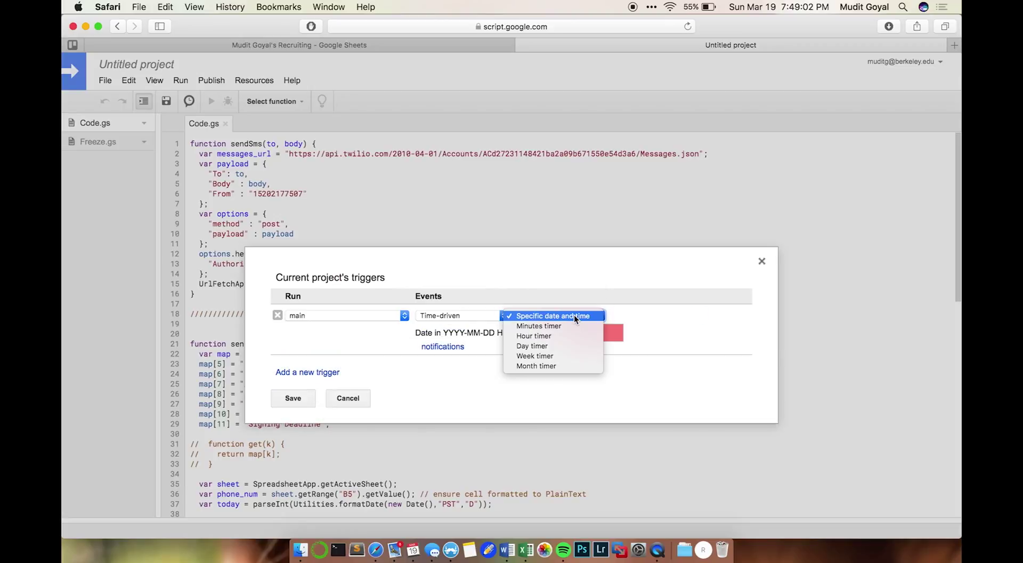
pyautogui.click(572, 325)
pyautogui.click(641, 314)
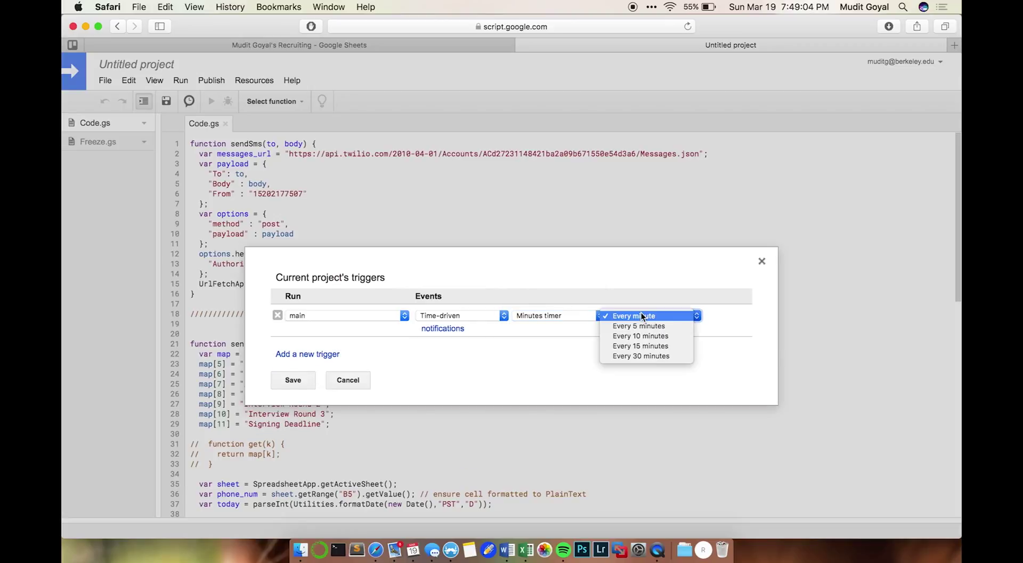
pyautogui.click(654, 292)
pyautogui.click(588, 315)
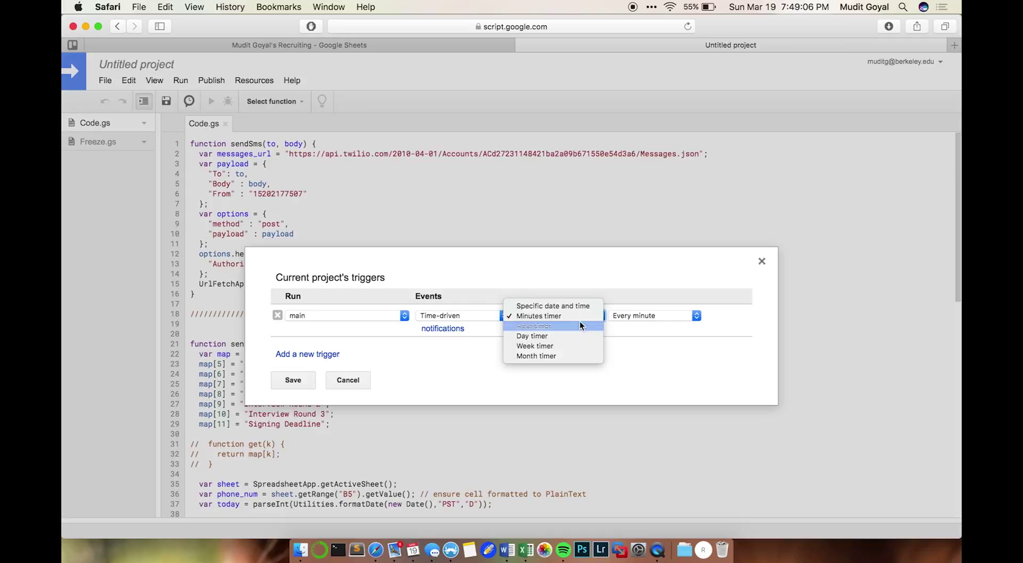
pyautogui.click(580, 326)
pyautogui.click(655, 315)
pyautogui.click(629, 294)
# Step: Set the trigger to a day timer running from 6pm to 7pm and save the project's triggers
pyautogui.click(578, 318)
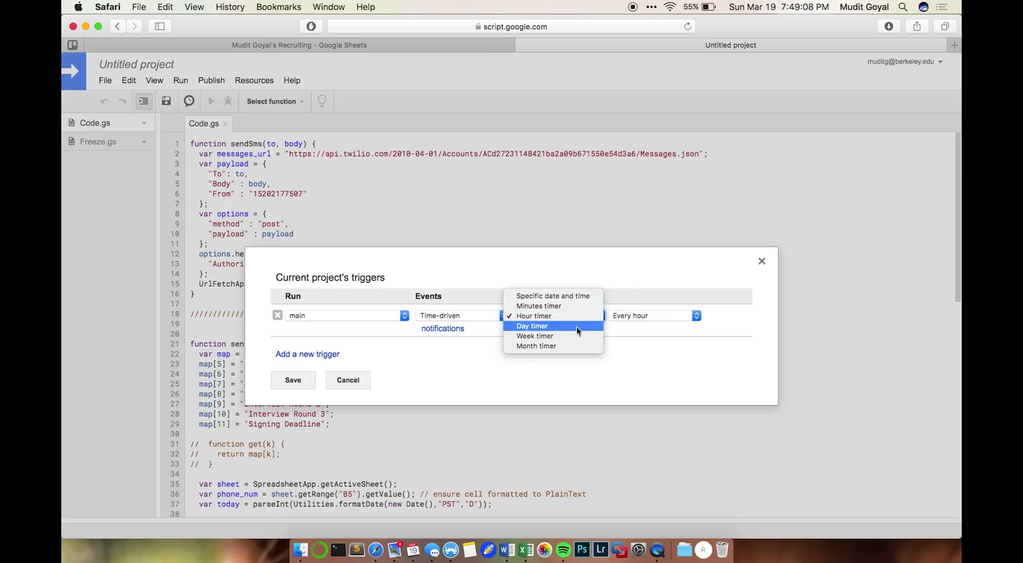
pyautogui.click(578, 326)
pyautogui.click(653, 316)
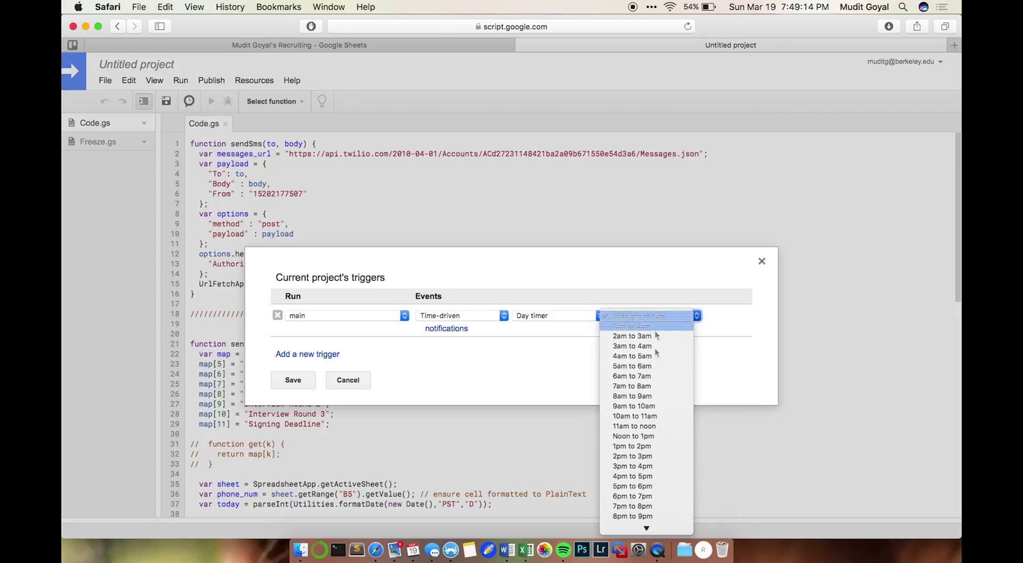
pyautogui.scroll(-2, 658, 426)
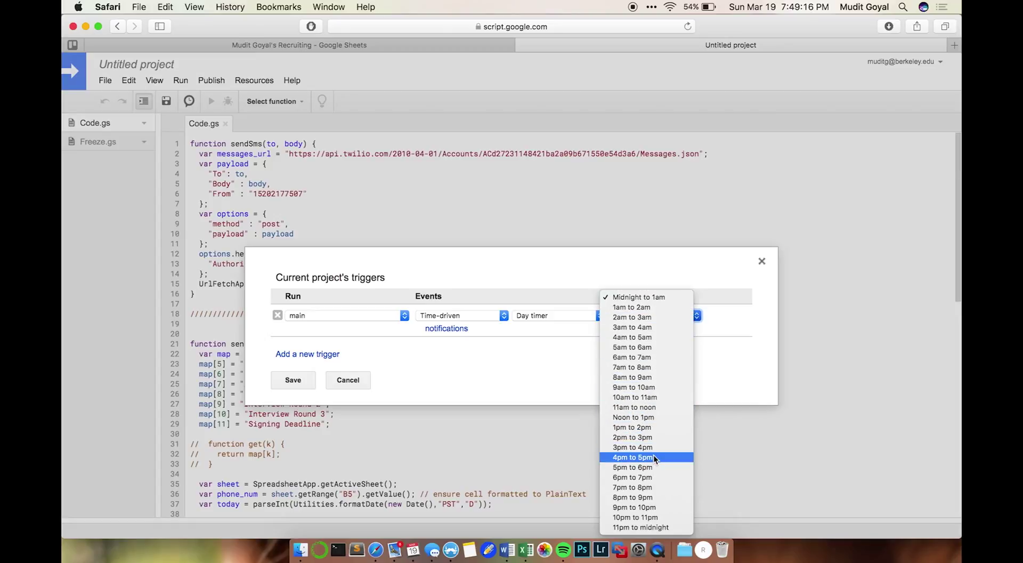
pyautogui.click(645, 479)
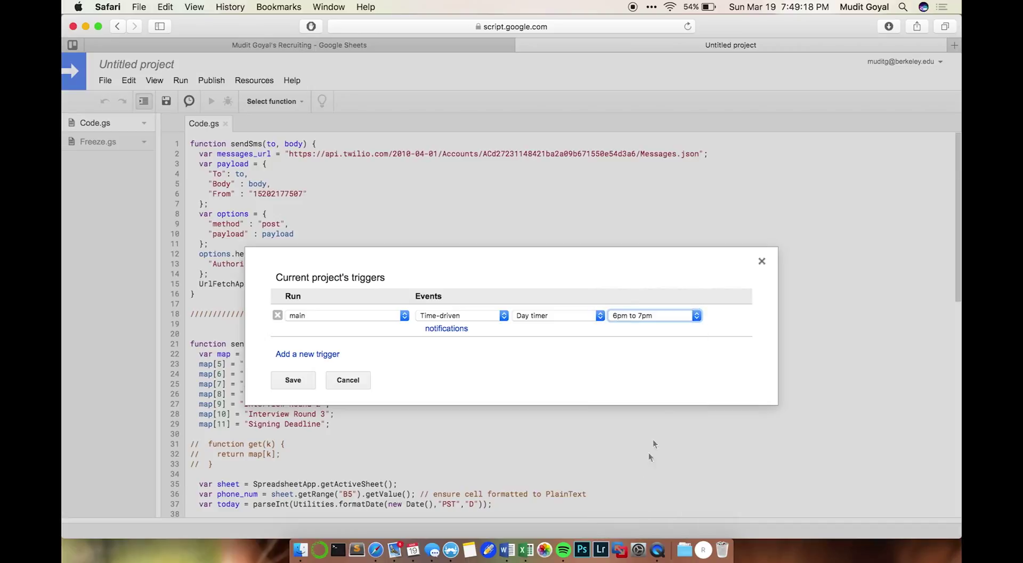
pyautogui.click(296, 381)
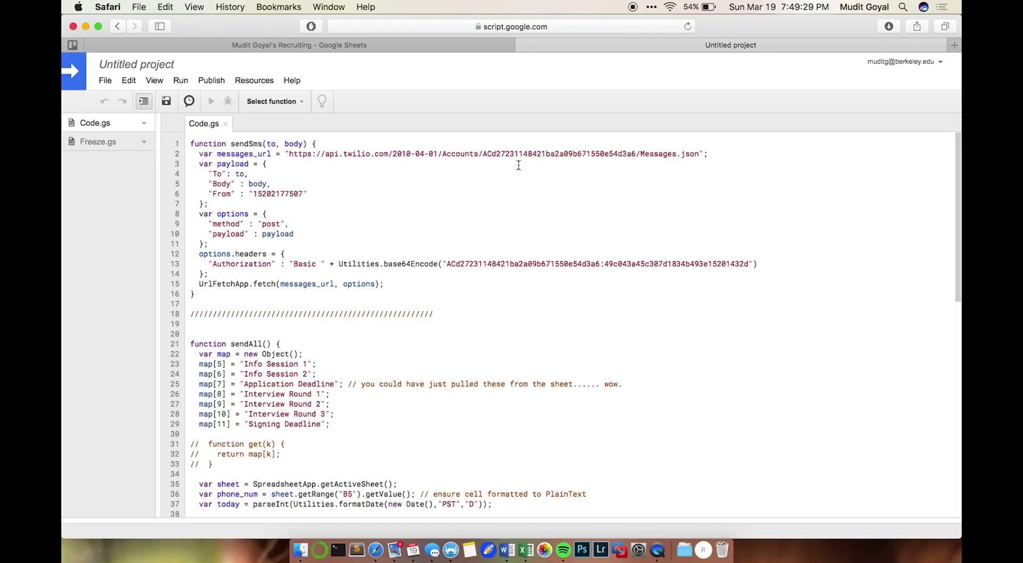
# Step: Return to the recruiting spreadsheet and examine its charts of process results, industries and disciplines applied to
pyautogui.click(522, 44)
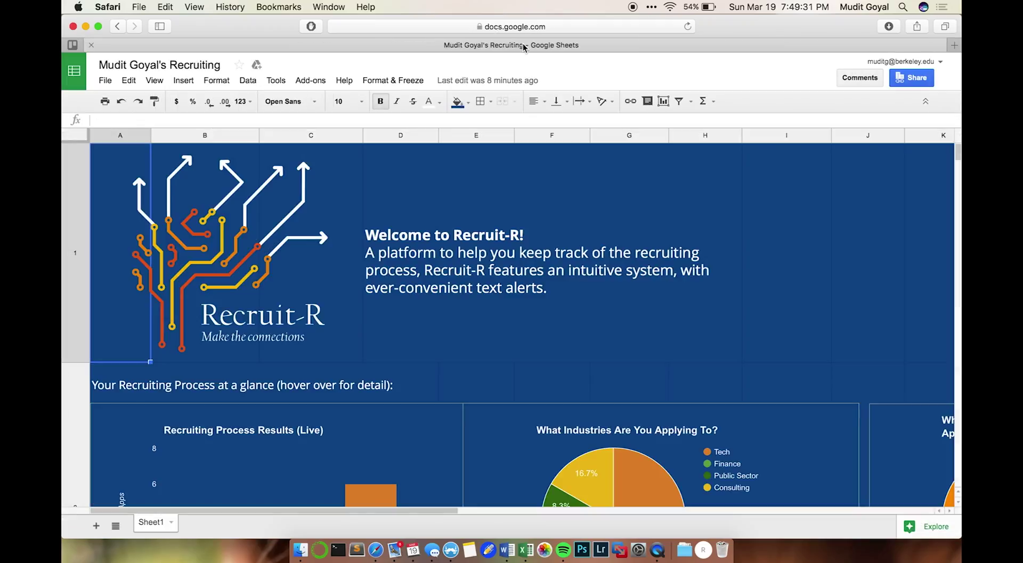
pyautogui.scroll(-4, 521, 246)
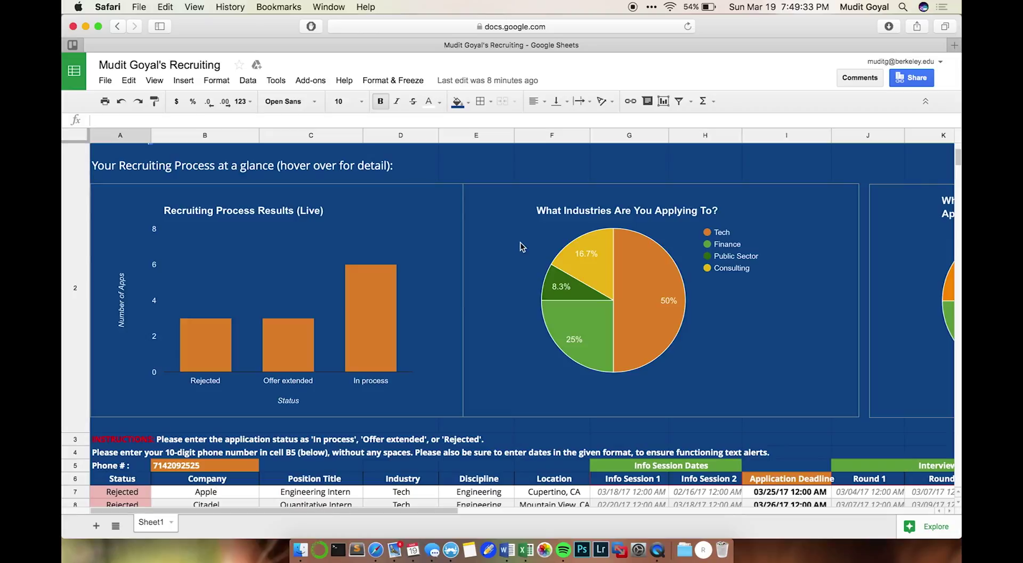
pyautogui.click(317, 315)
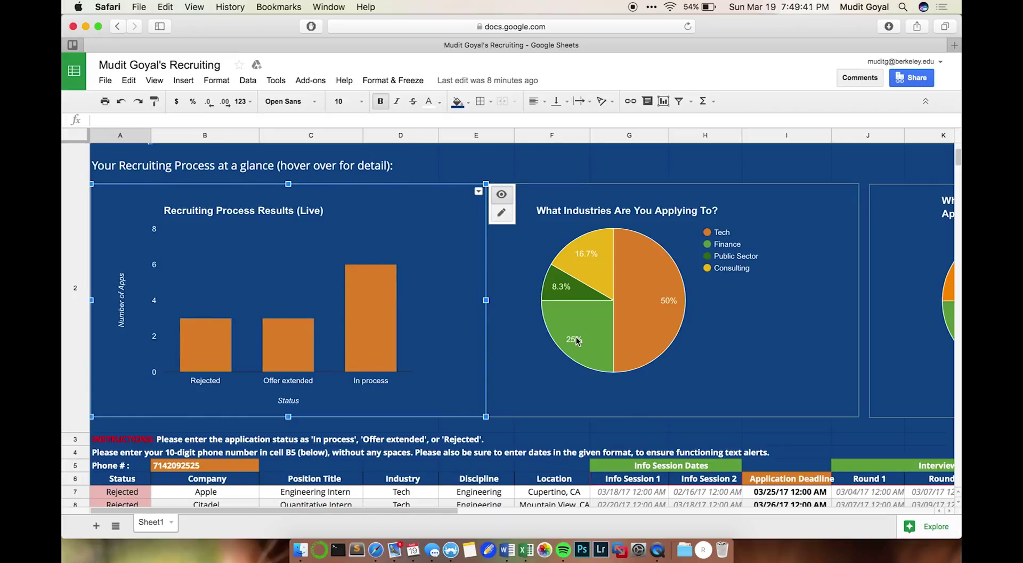
pyautogui.hscroll(2, 576, 338)
pyautogui.hscroll(5, 576, 337)
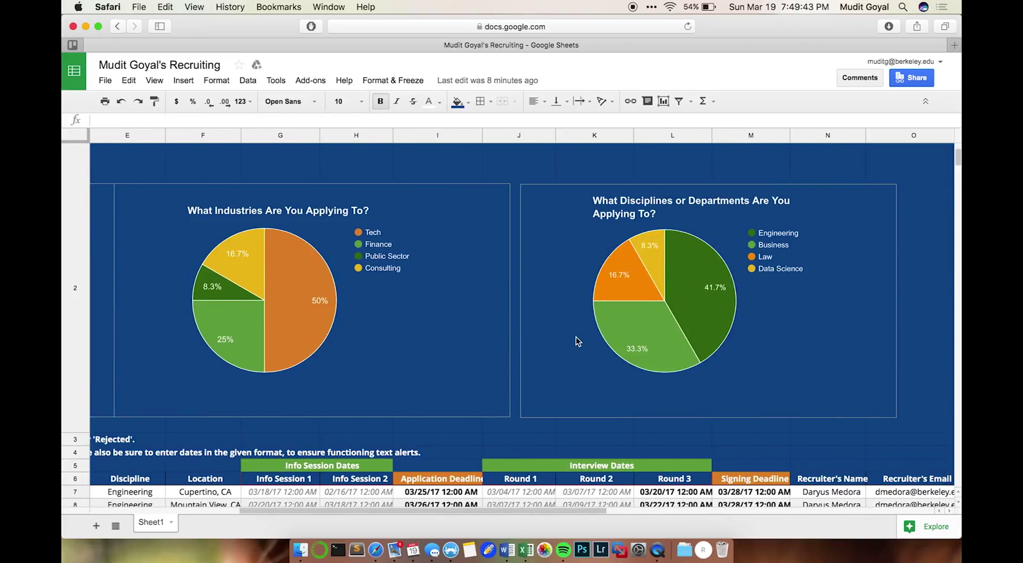
pyautogui.click(700, 291)
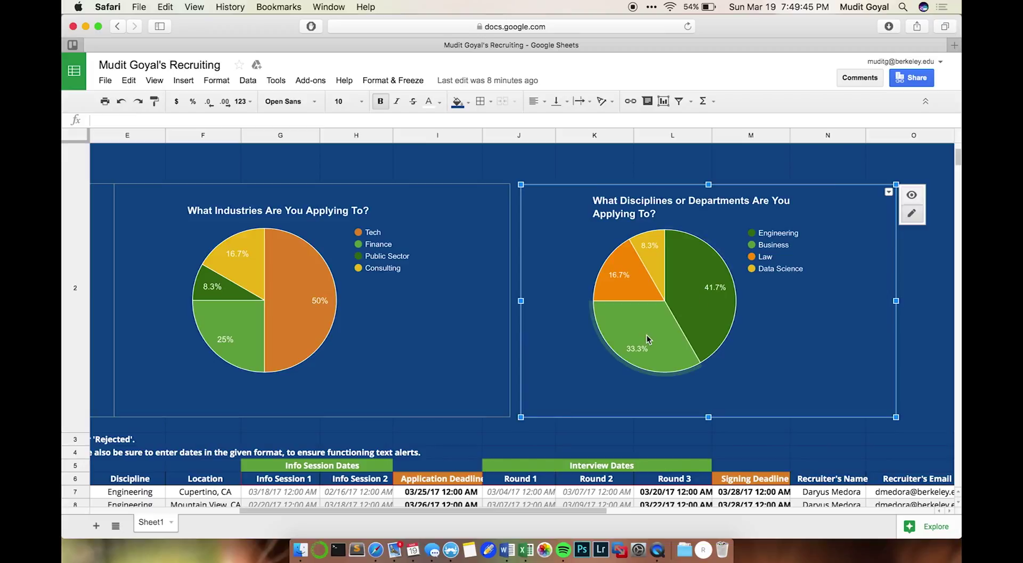
pyautogui.scroll(-3, 647, 334)
pyautogui.hscroll(-1, 647, 334)
pyautogui.scroll(5, 647, 335)
pyautogui.scroll(-2, 647, 334)
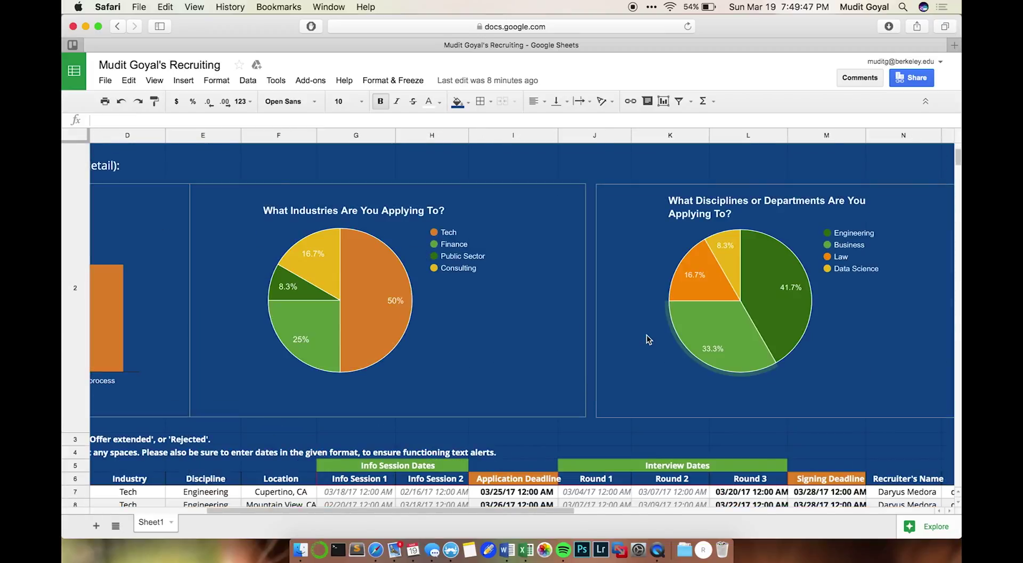
pyautogui.click(765, 294)
# Step: Examine the application table's status, company, position, discipline and info session columns, including the Jane Street row
pyautogui.scroll(-3, 665, 327)
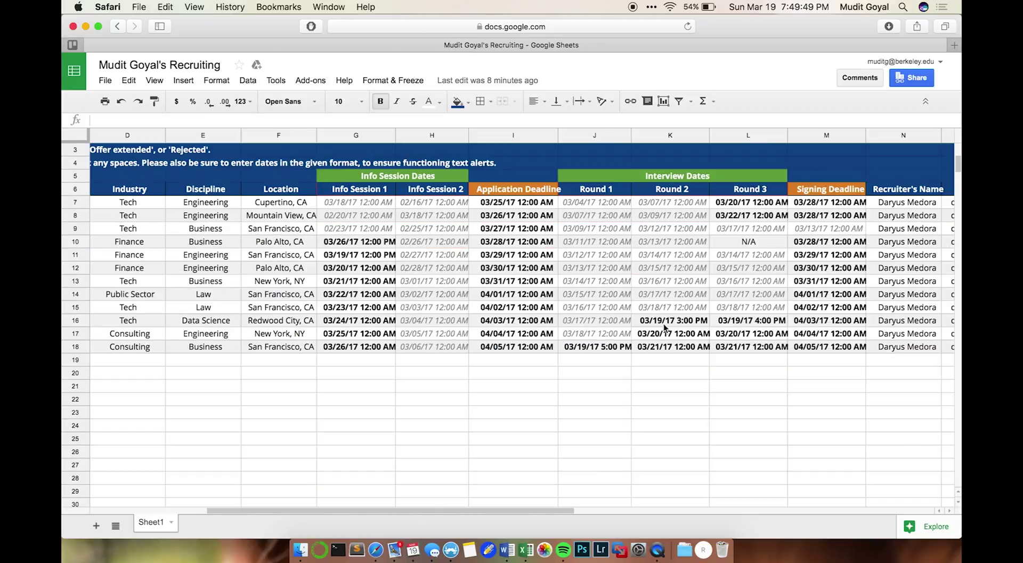
pyautogui.click(244, 322)
pyautogui.hscroll(-4, 242, 325)
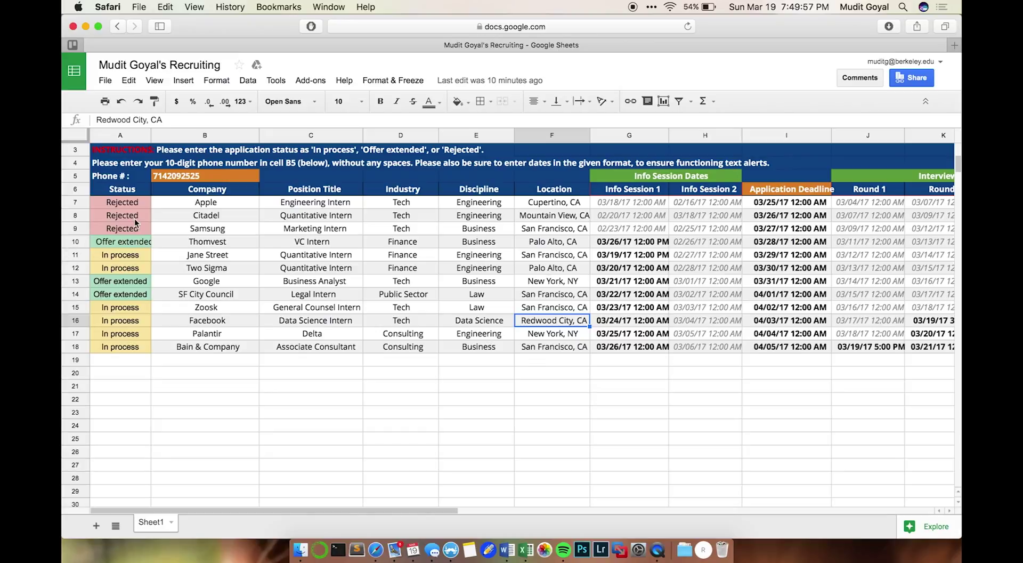
pyautogui.click(238, 202)
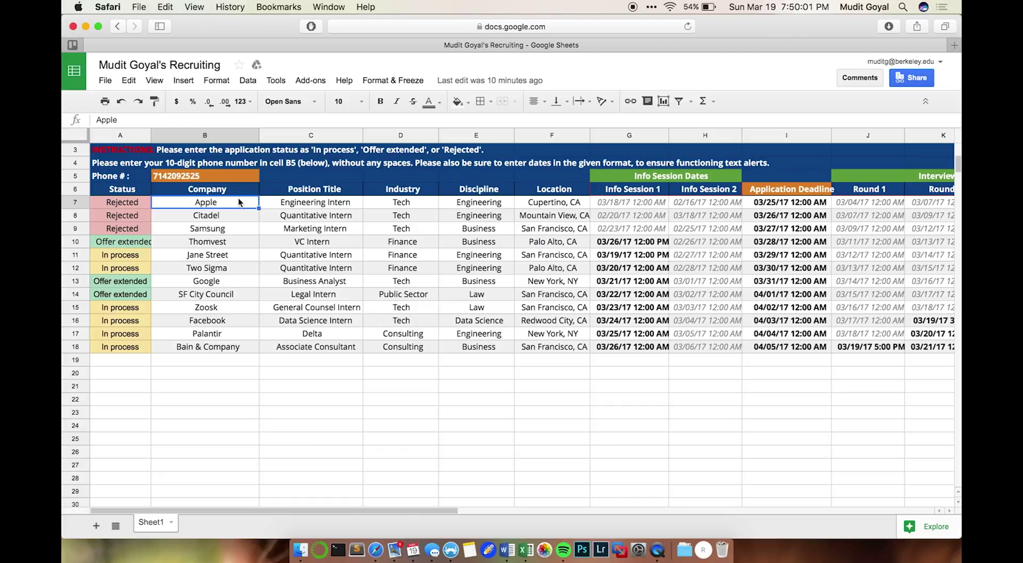
pyautogui.click(358, 207)
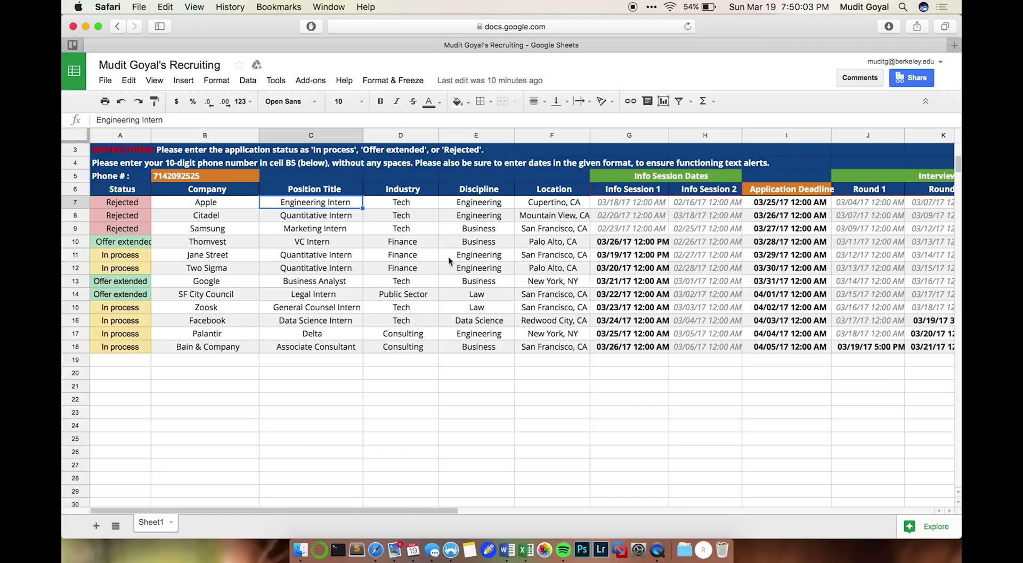
pyautogui.click(459, 260)
pyautogui.scroll(5, 548, 261)
pyautogui.scroll(-5, 548, 261)
pyautogui.hscroll(1, 547, 262)
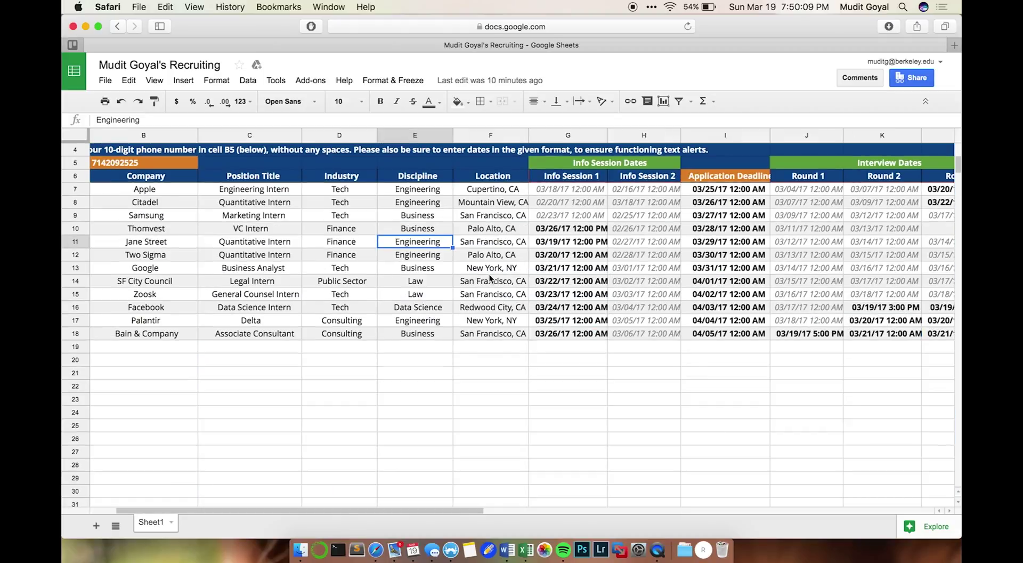
pyautogui.click(550, 245)
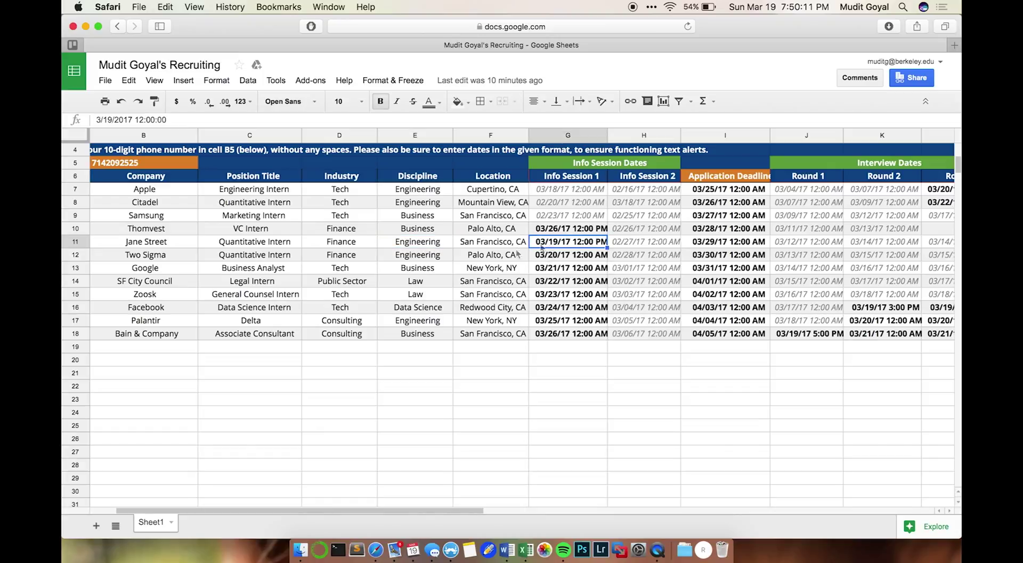
pyautogui.click(177, 247)
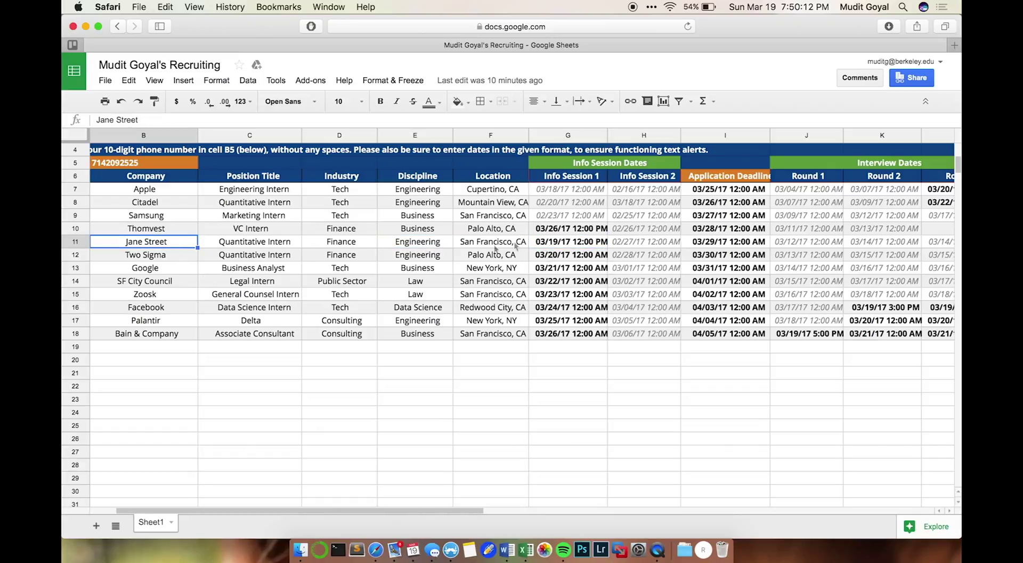
# Step: Check Jane Street's Info Session 1 date, switch to Messages and highlight the matching Recruit-R text alert
pyautogui.click(576, 245)
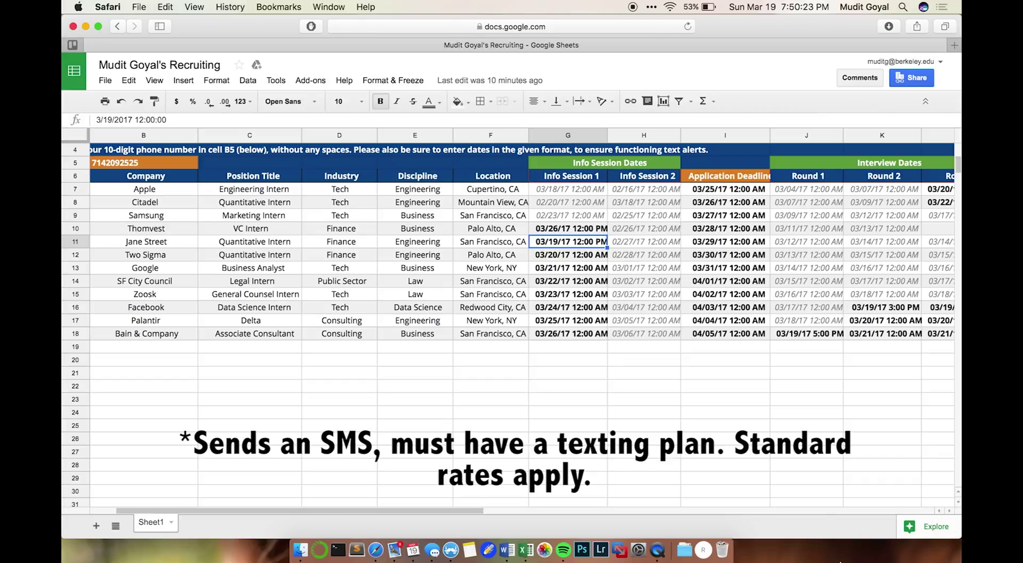
pyautogui.click(705, 550)
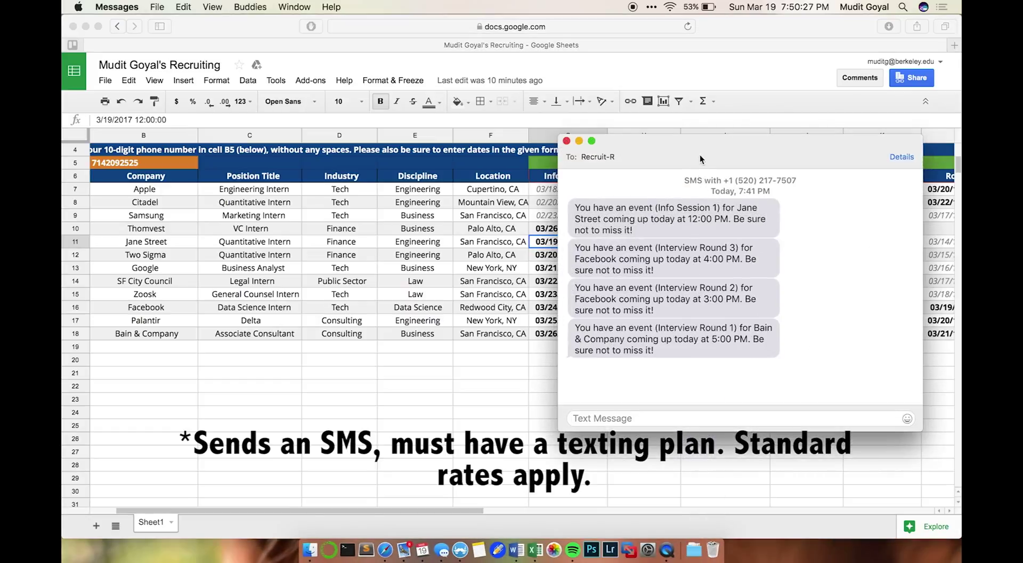
pyautogui.moveTo(700, 154); pyautogui.dragTo(467, 162)
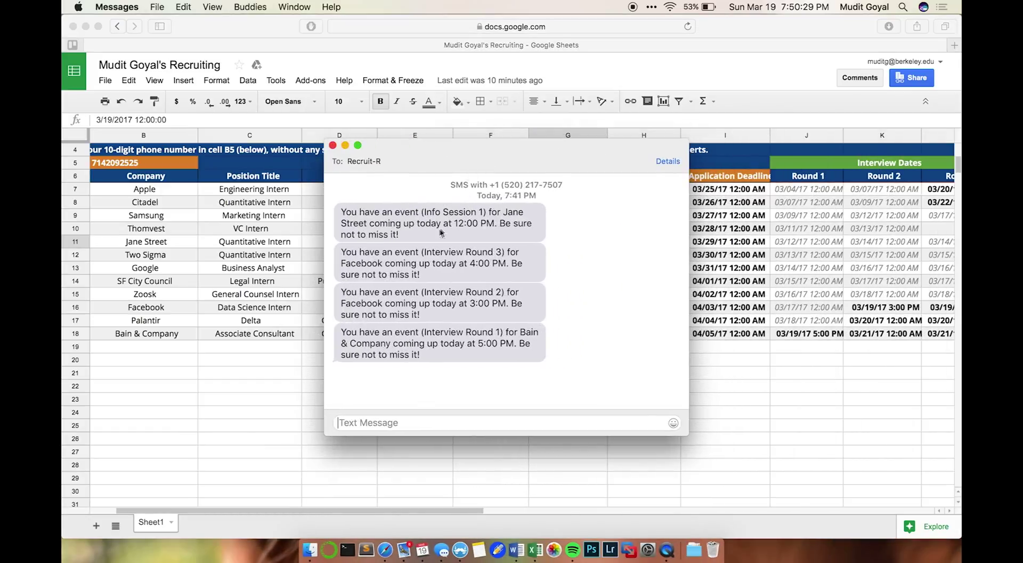
pyautogui.moveTo(434, 237); pyautogui.dragTo(340, 212)
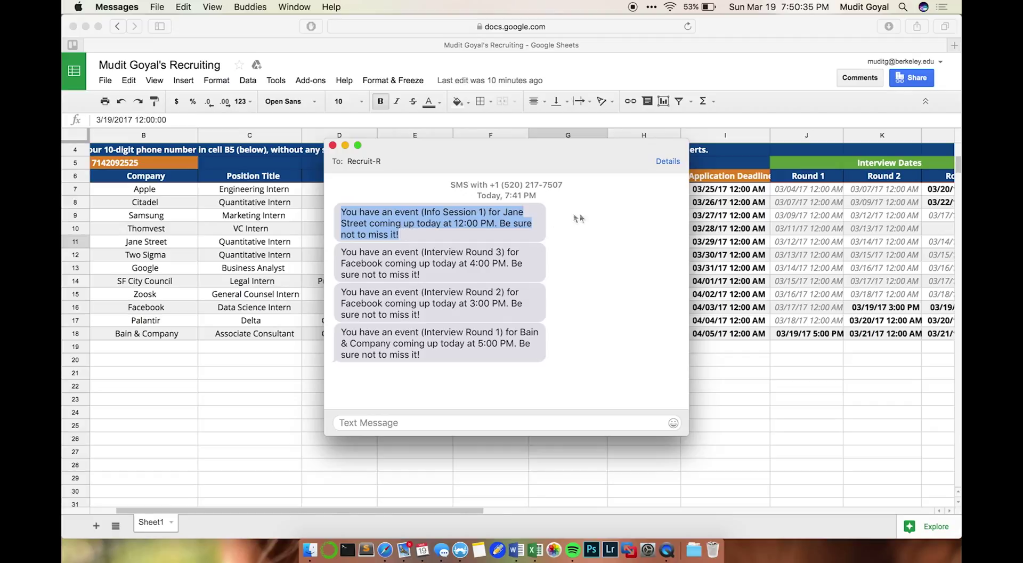
# Step: Return to the recruiting spreadsheet in Safari and compare the alert with Jane Street's company and Info Session 1 cells
pyautogui.press('super+Tab')
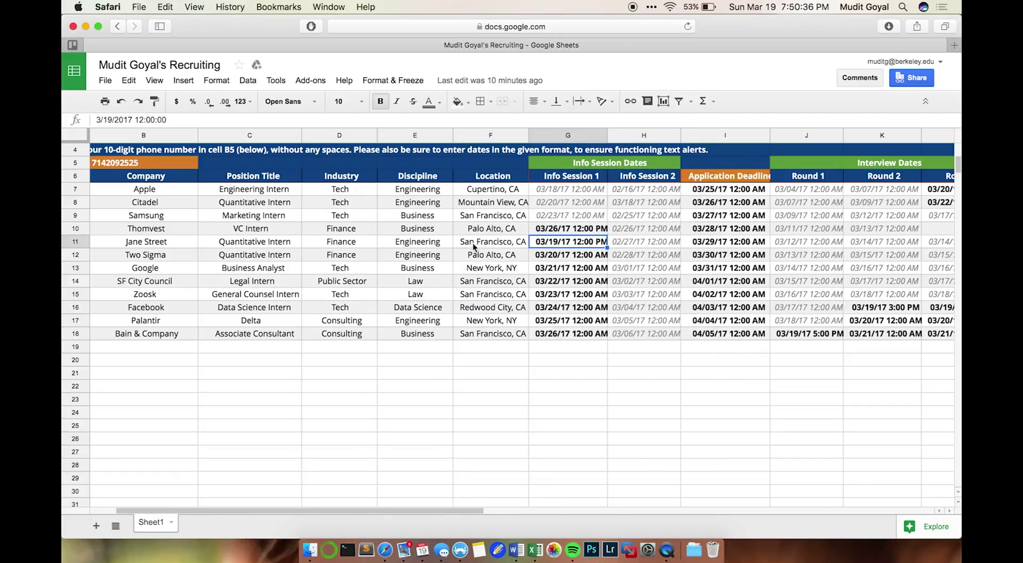
pyautogui.click(176, 247)
pyautogui.click(583, 246)
# Step: Review the recruiting charts and the application table from the status column through the info session and interview dates
pyautogui.scroll(1, 629, 296)
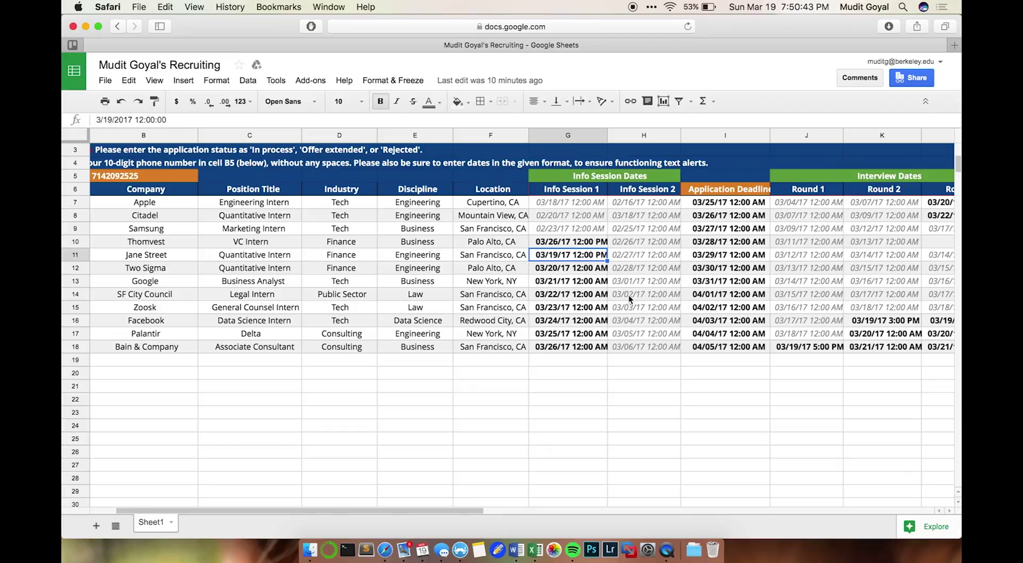
pyautogui.click(634, 291)
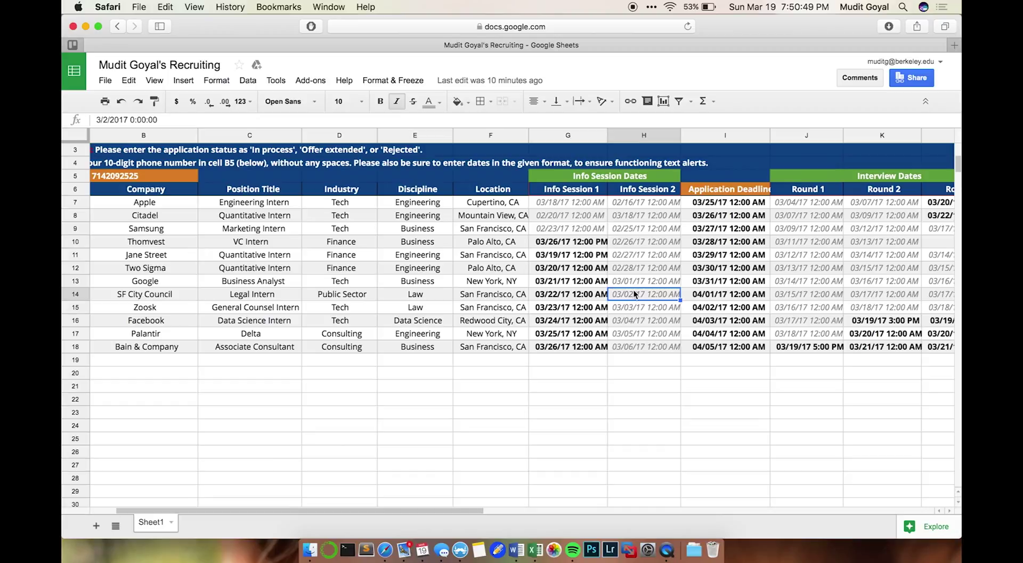
pyautogui.scroll(2, 634, 290)
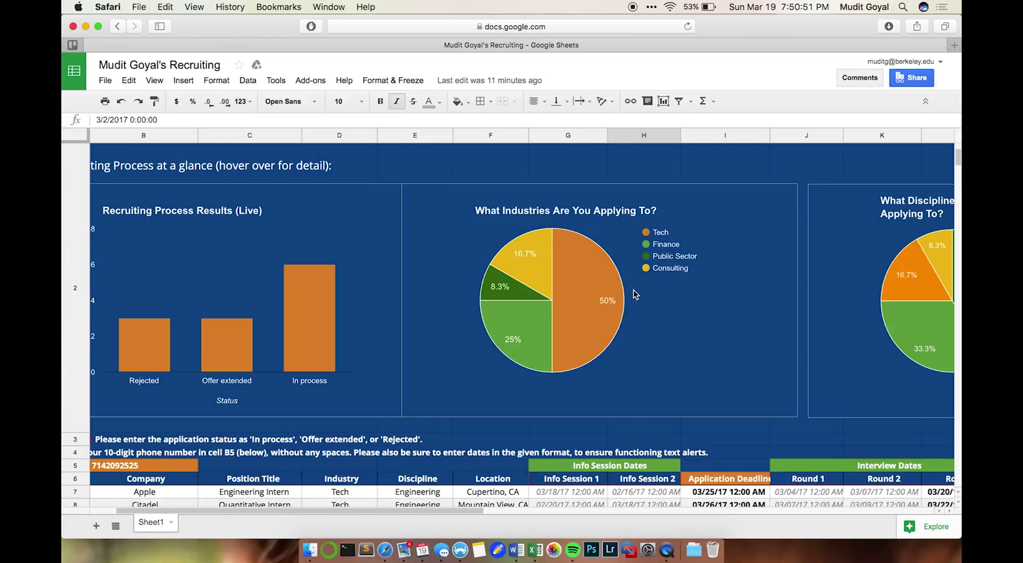
pyautogui.hscroll(5, 634, 290)
pyautogui.hscroll(-7, 634, 290)
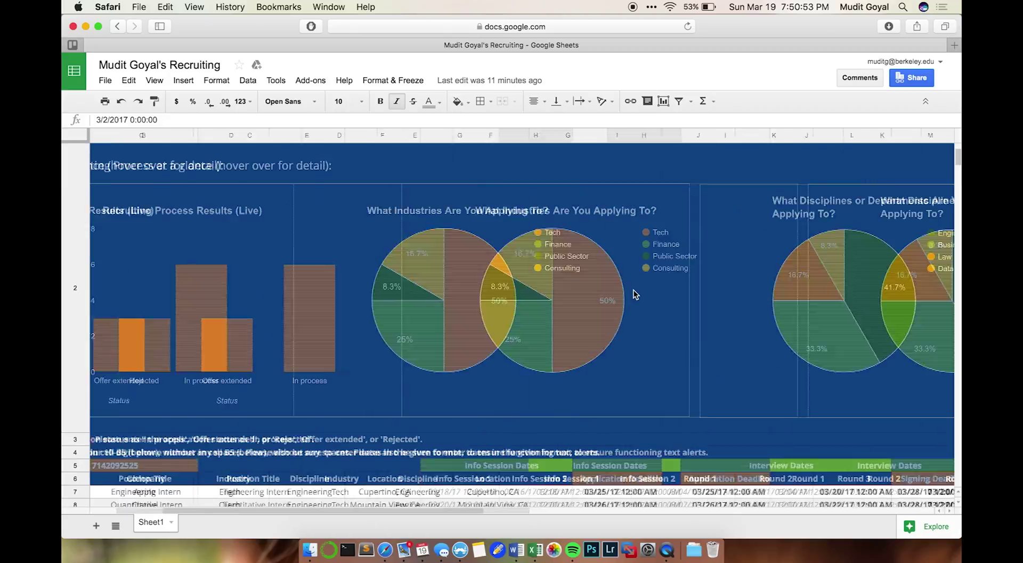
pyautogui.scroll(-2, 634, 292)
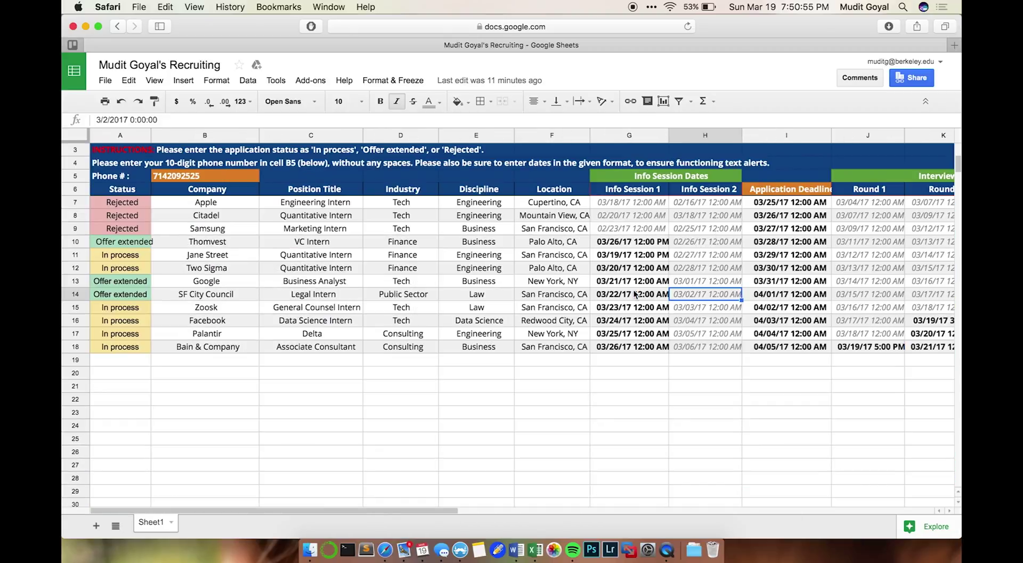
pyautogui.scroll(2, 636, 293)
pyautogui.scroll(-2, 636, 293)
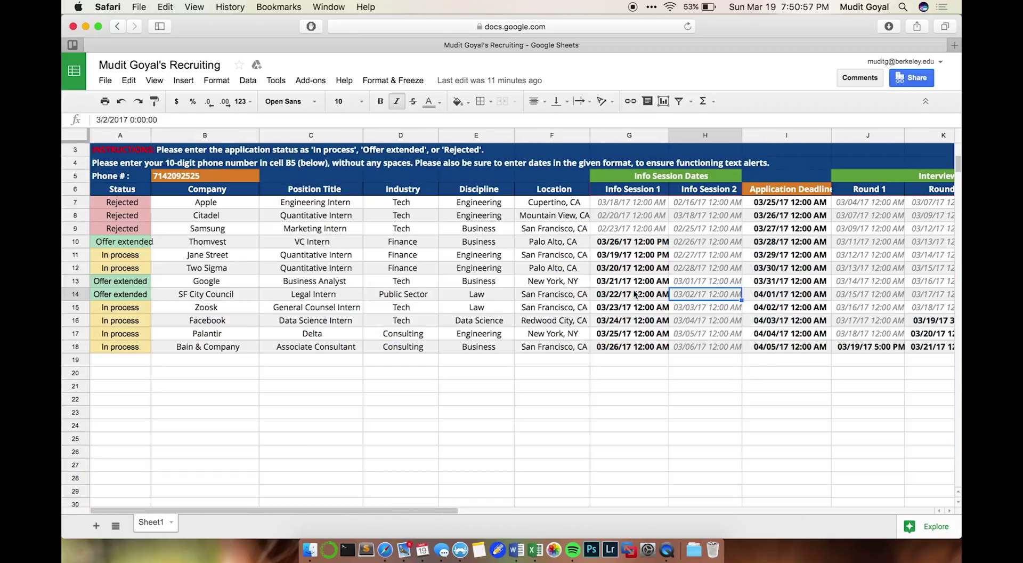